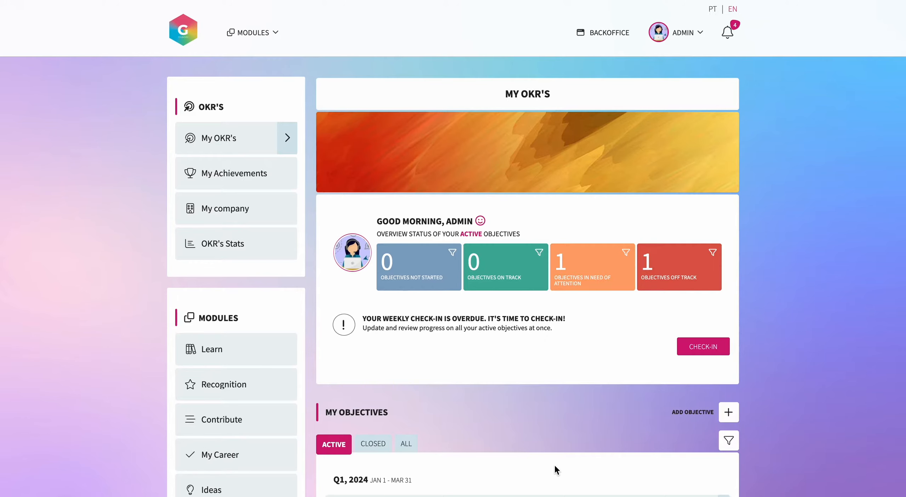
# Step: Start a new objective and align it with the parent objective "(2025) Export analytics data"
pyautogui.scroll(-4, 554, 464)
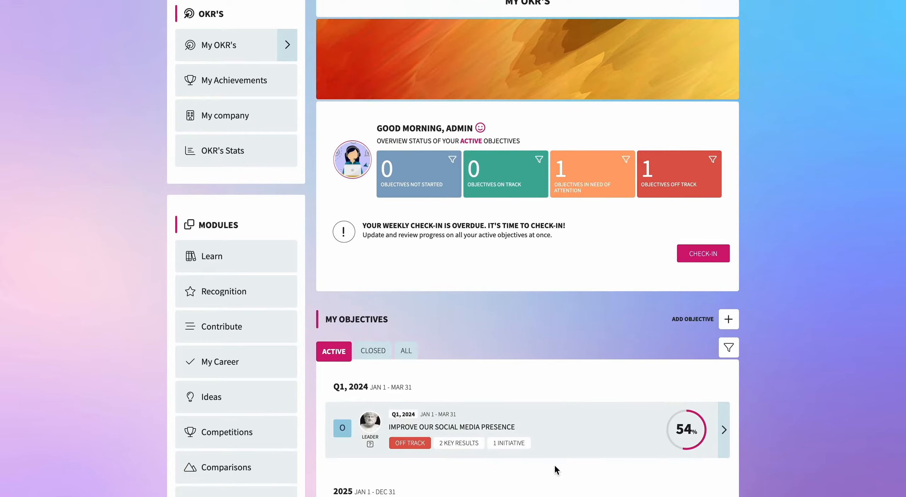
pyautogui.scroll(-3, 554, 464)
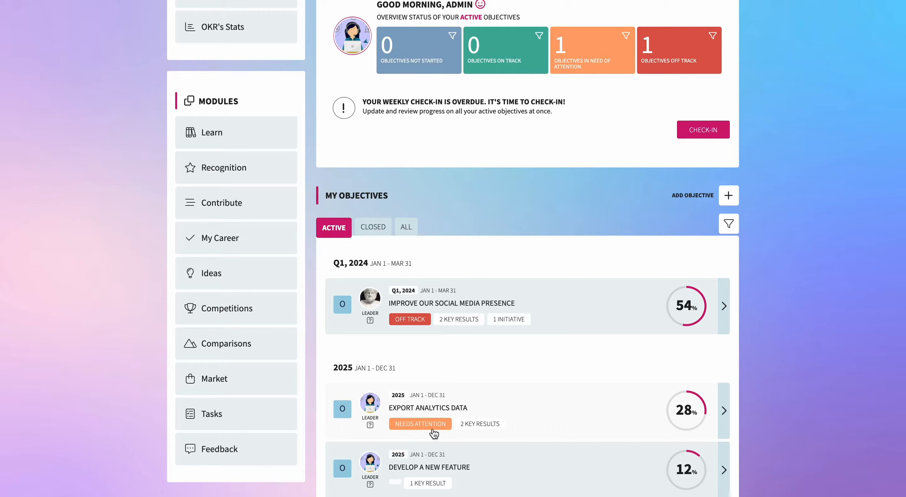
pyautogui.scroll(6, 478, 356)
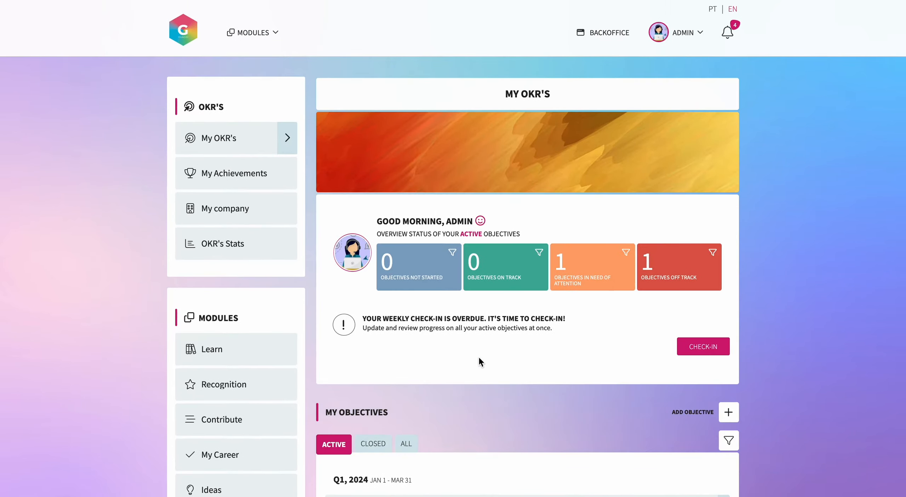
pyautogui.click(735, 417)
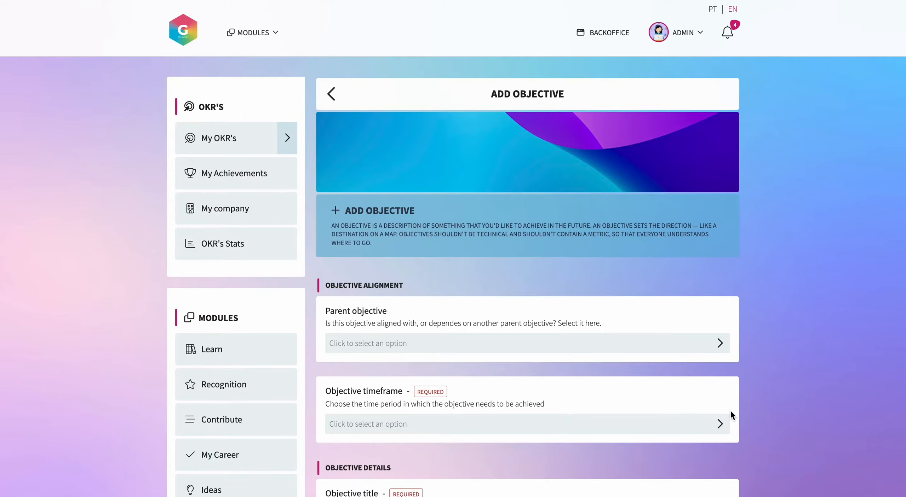
pyautogui.click(665, 352)
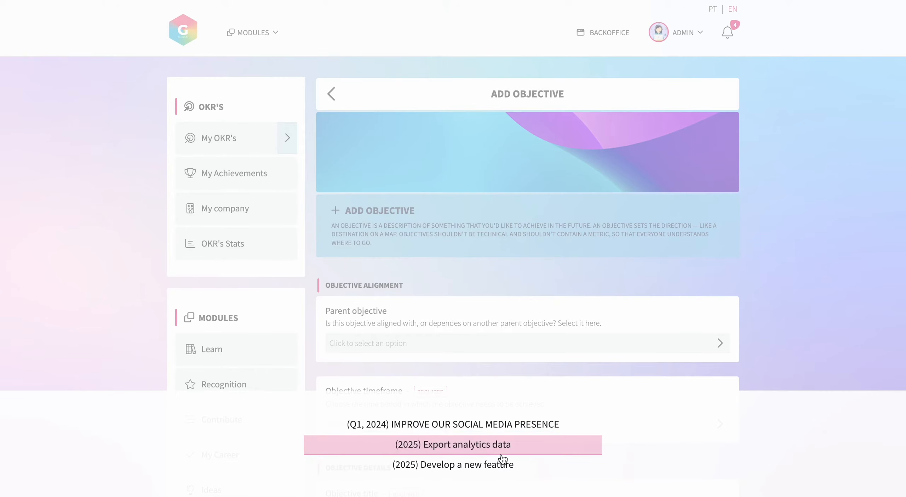
pyautogui.click(501, 452)
# Step: Set the new objective's timeframe to Q2, 2022
pyautogui.scroll(-3, 544, 427)
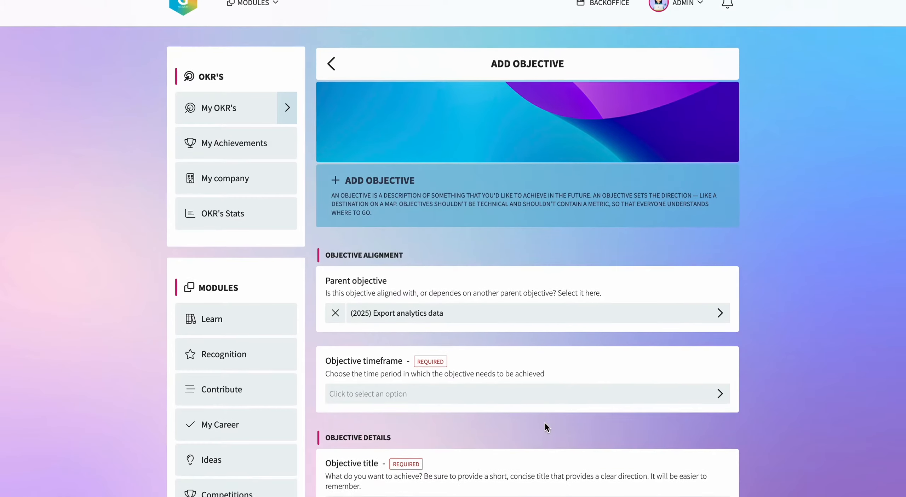
pyautogui.click(531, 314)
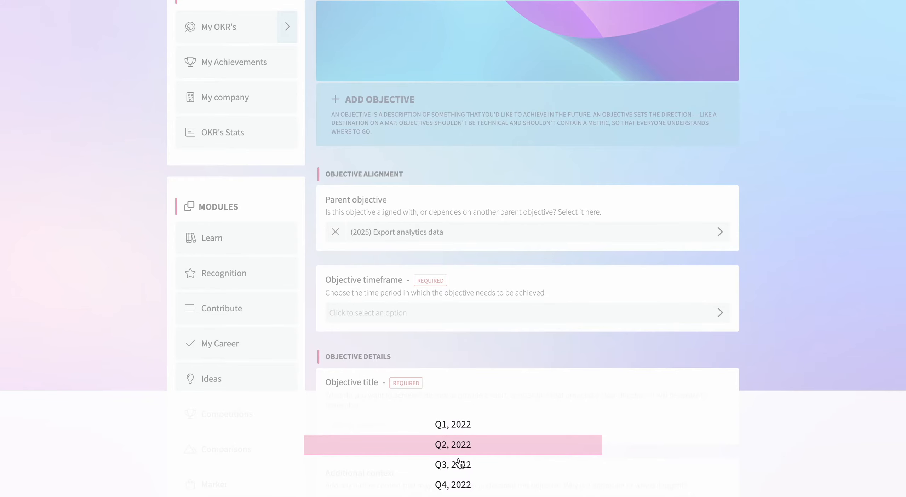
pyautogui.click(453, 450)
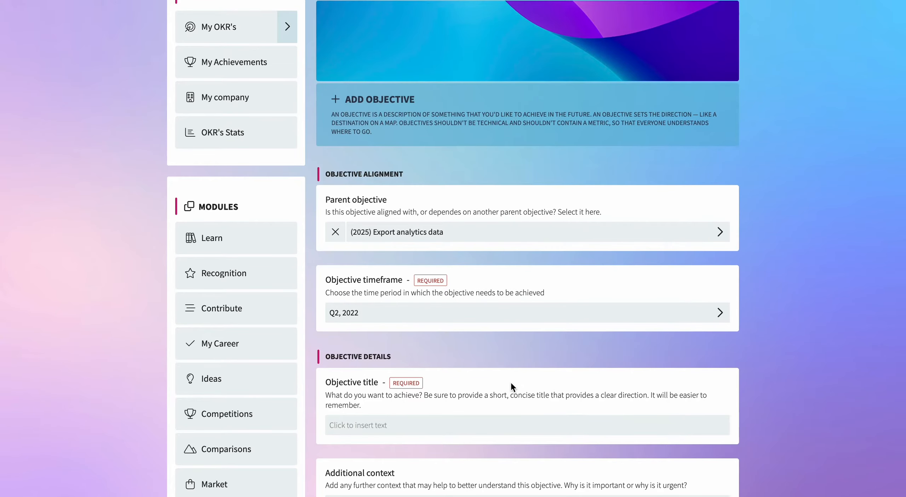
# Step: Give the objective the title "Develop a new feature"
pyautogui.scroll(-5, 510, 382)
pyautogui.click(479, 259)
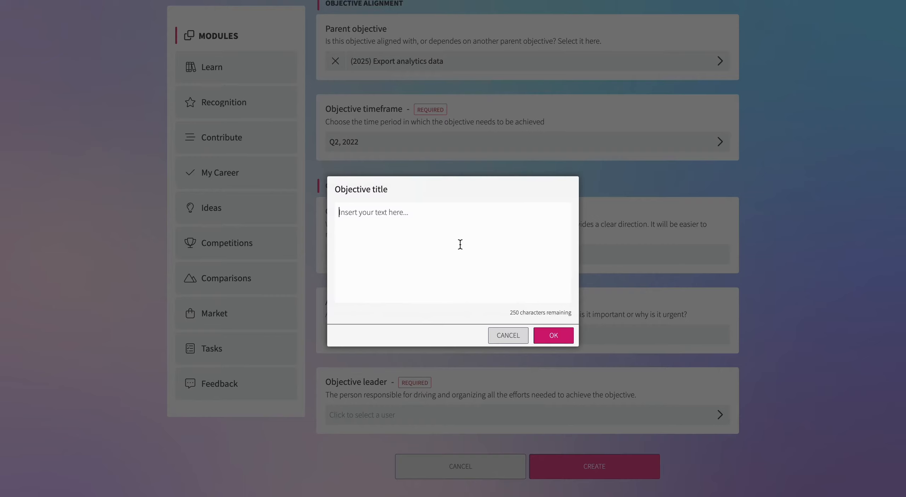
pyautogui.write('Develop a new feature')
pyautogui.click(558, 335)
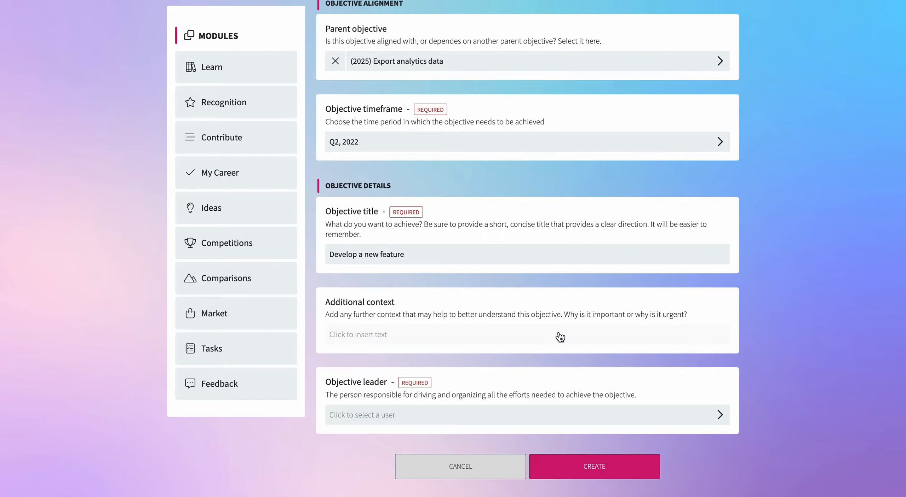
# Step: Enter "Develop an amazing new feature to our product" as the objective's additional context
pyautogui.click(432, 339)
pyautogui.write('Develop a ')
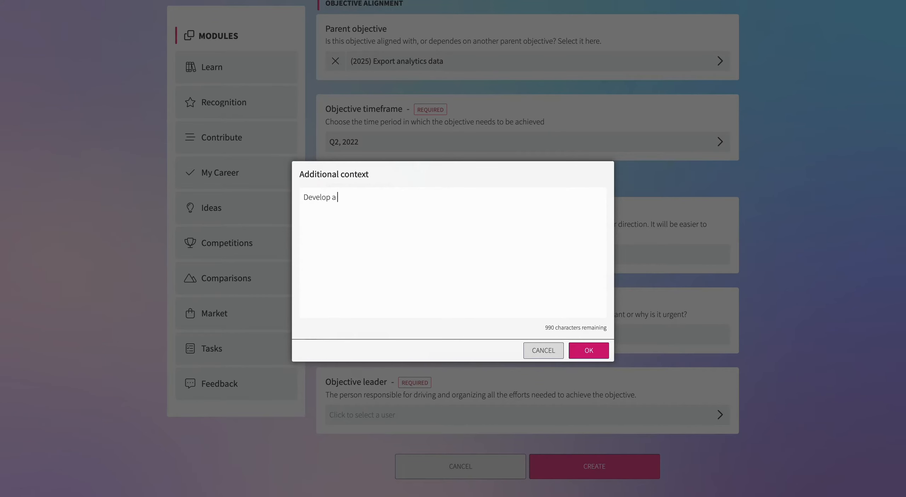
pyautogui.write('n amazing new feature to our product')
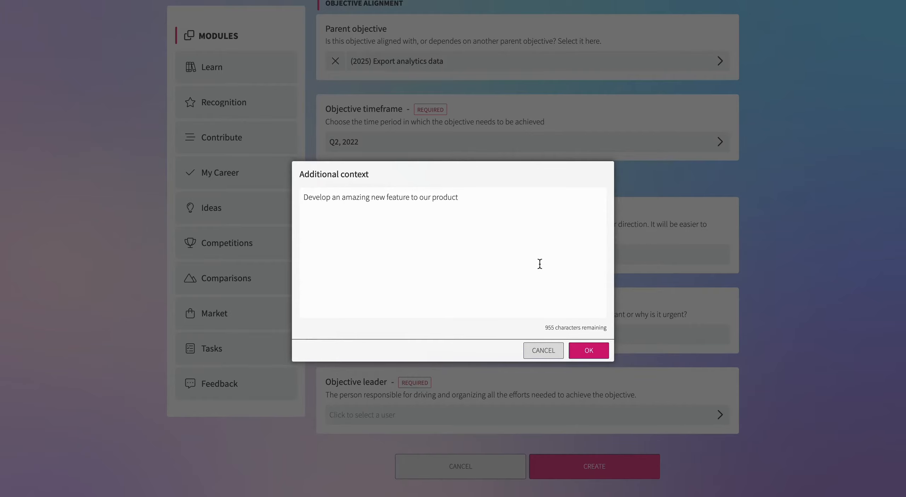
pyautogui.click(579, 350)
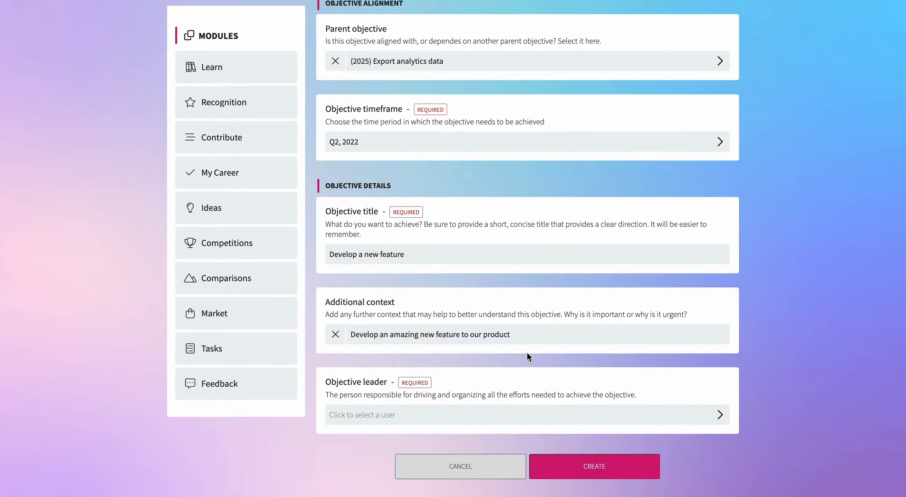
# Step: Assign the second member of the Hard Workers team as objective leader and create the objective
pyautogui.click(457, 417)
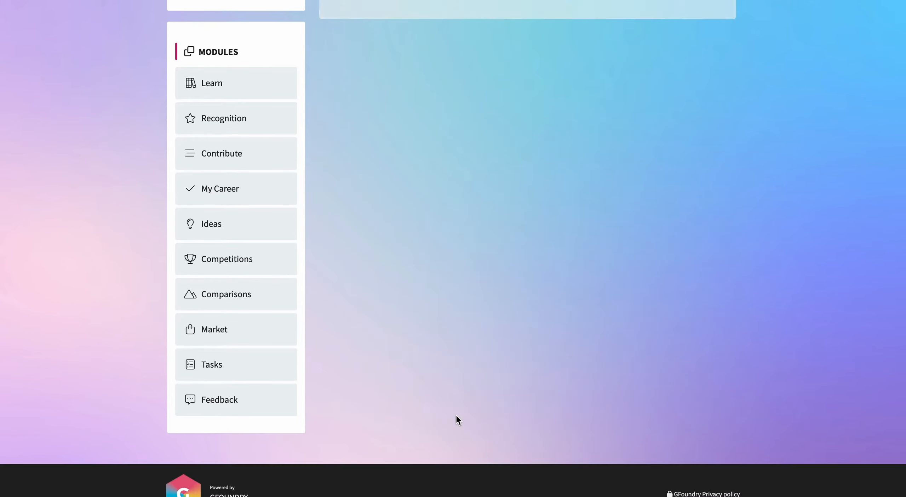
pyautogui.scroll(3, 456, 421)
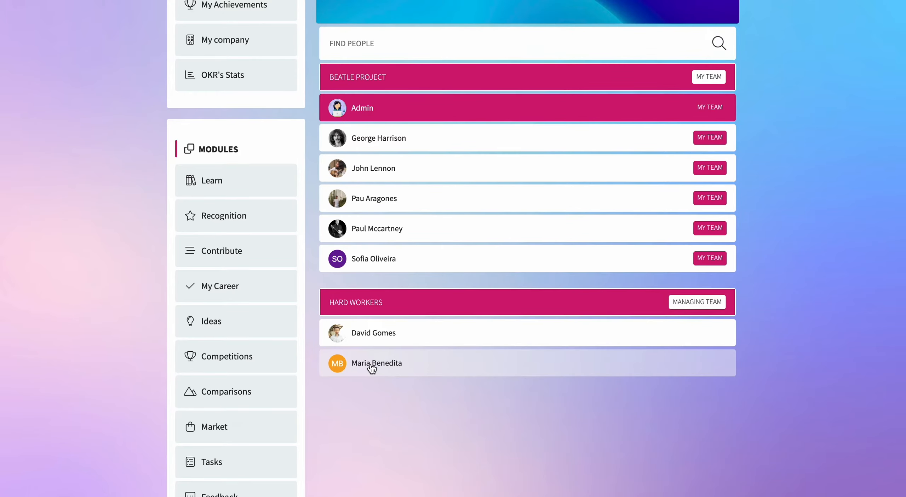
pyautogui.click(372, 368)
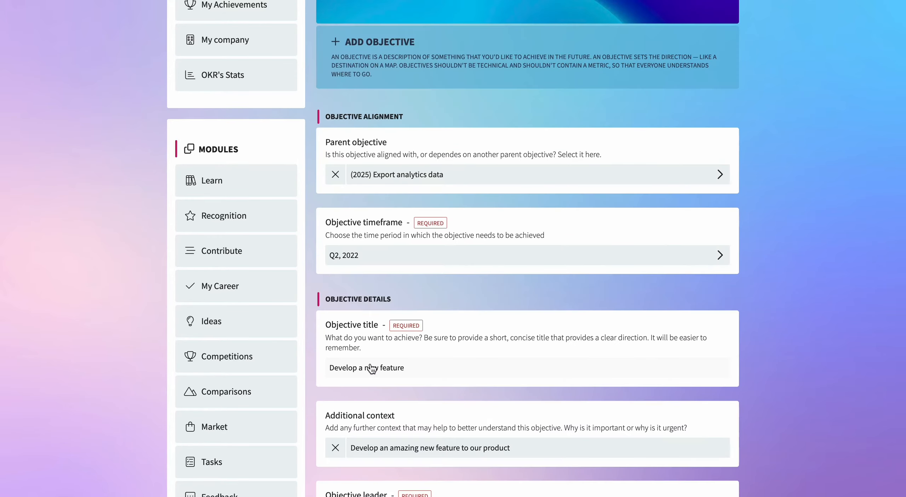
pyautogui.scroll(-4, 420, 342)
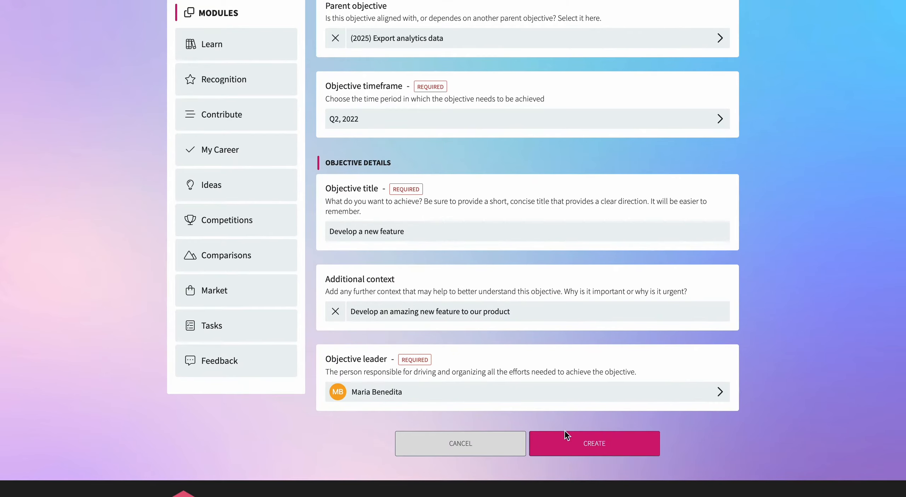
pyautogui.click(585, 452)
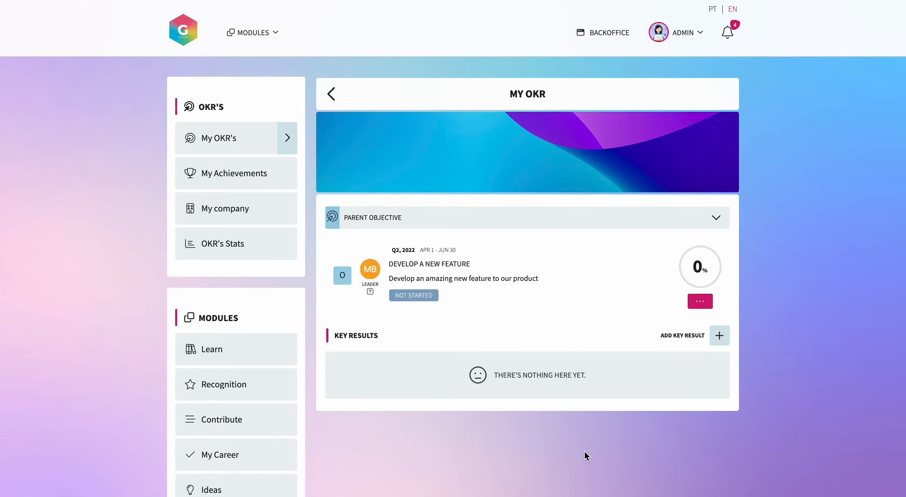
# Step: Start a key result for the new objective and title it "Develop a mockup for the new feature"
pyautogui.click(718, 336)
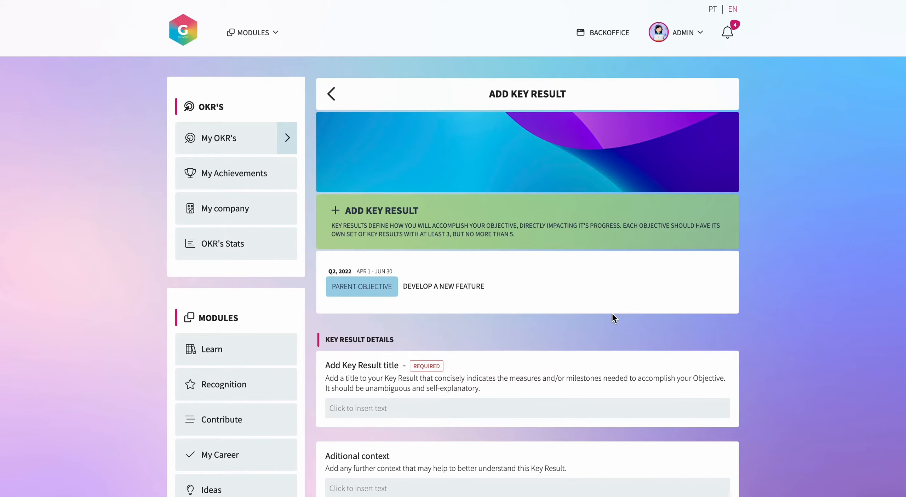
pyautogui.scroll(-4, 612, 315)
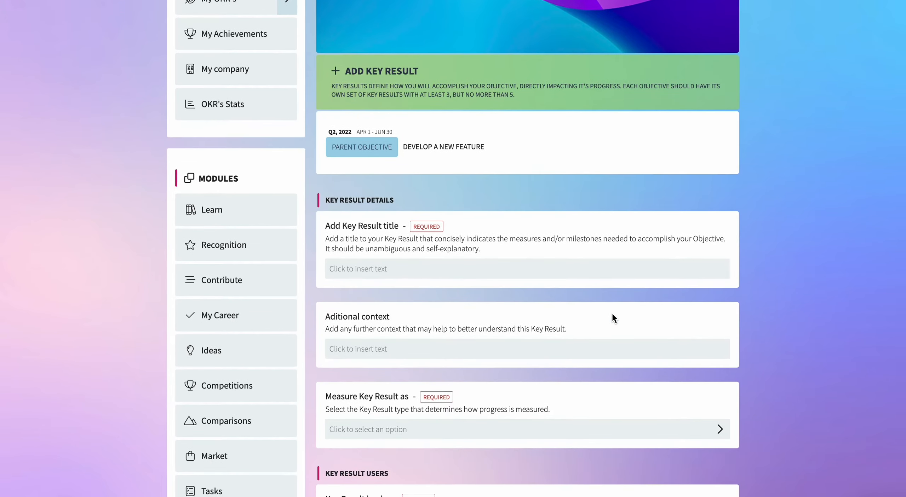
pyautogui.scroll(-4, 612, 314)
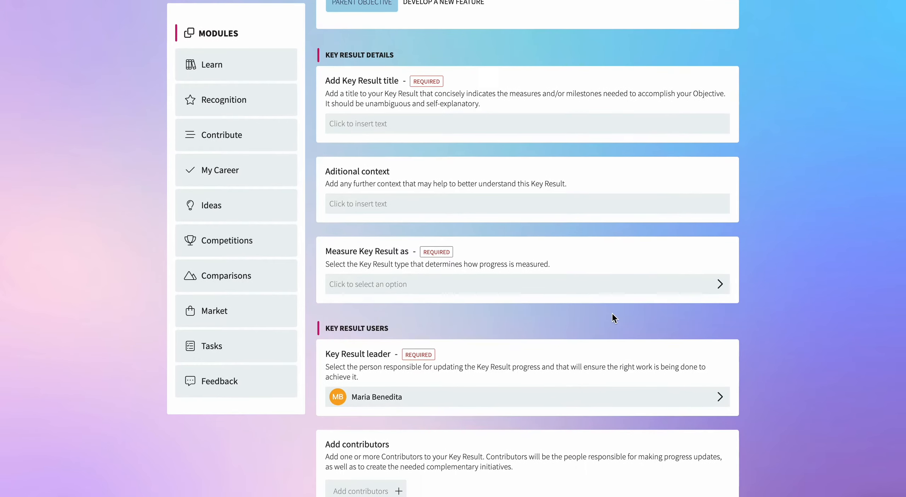
pyautogui.scroll(-1, 614, 318)
pyautogui.click(494, 106)
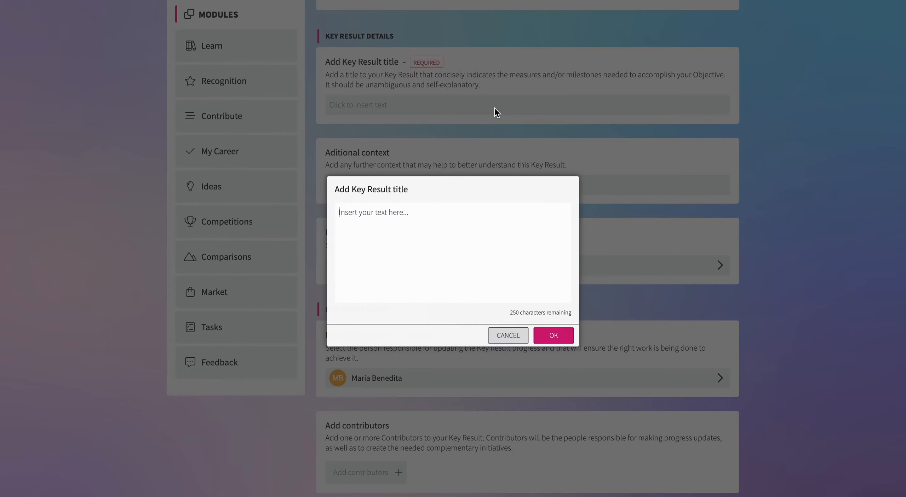
pyautogui.write('Develop a mockup for the new feature')
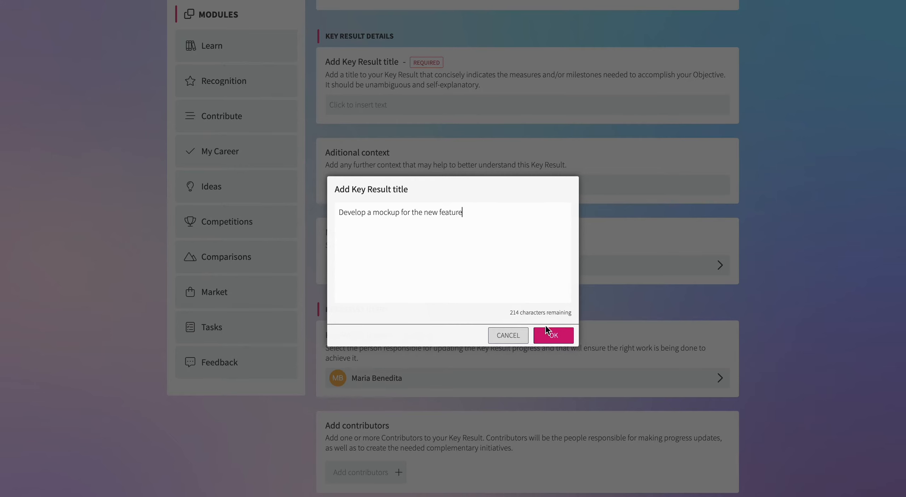
pyautogui.click(550, 334)
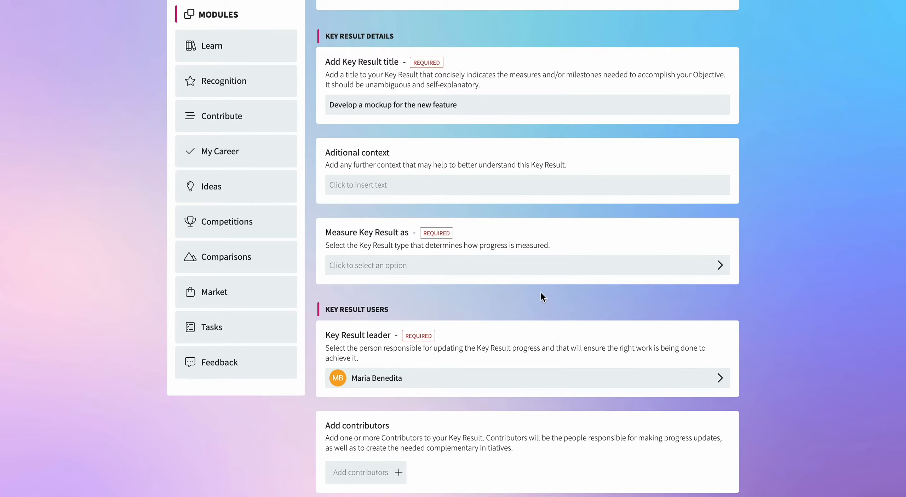
# Step: Enter the key result's context: "Develop the mockup of the new feature, with all the information about the integration with the product"
pyautogui.click(464, 194)
pyautogui.write('De')
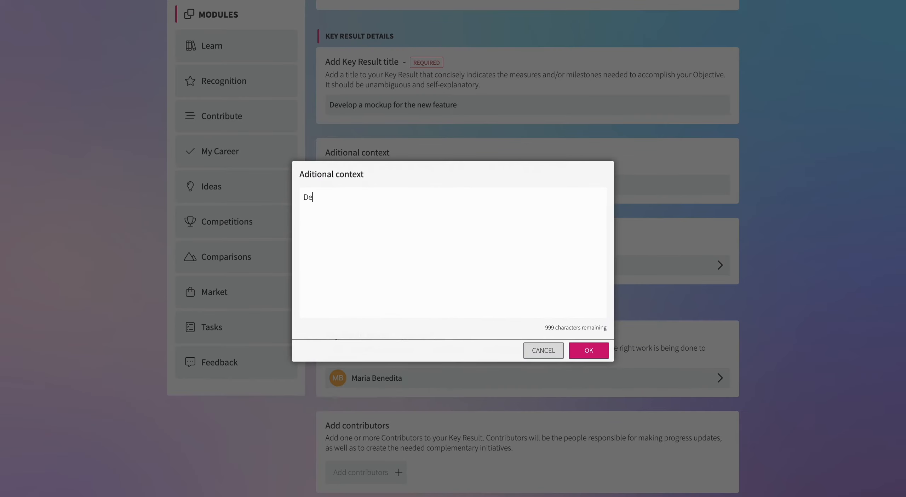
pyautogui.write('velop the mockup of the new feature, with all the information')
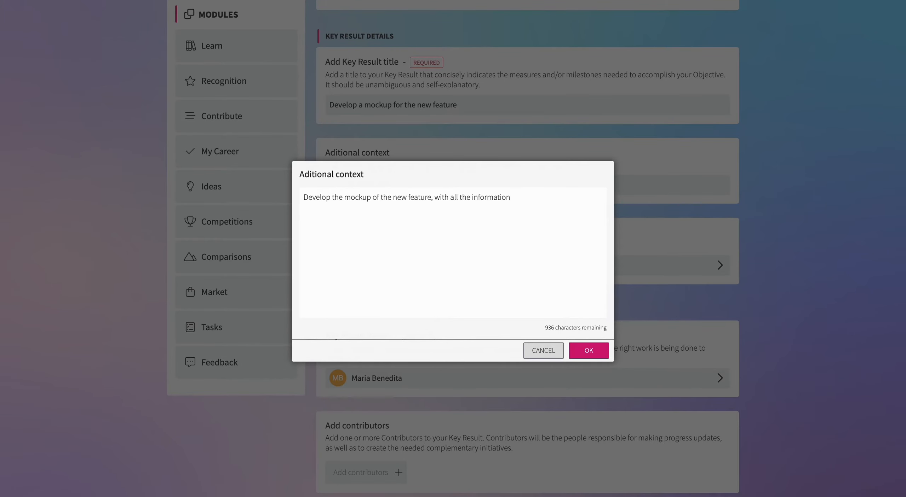
pyautogui.write(' about the integration with the product')
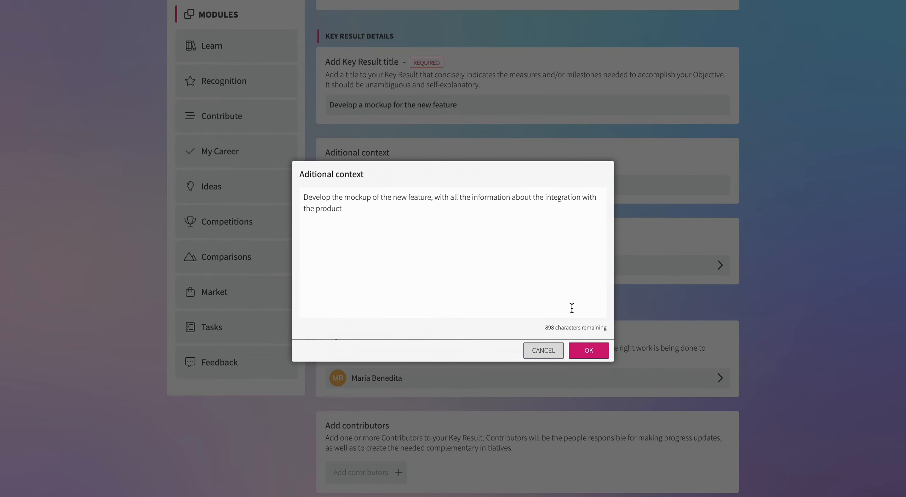
pyautogui.click(590, 353)
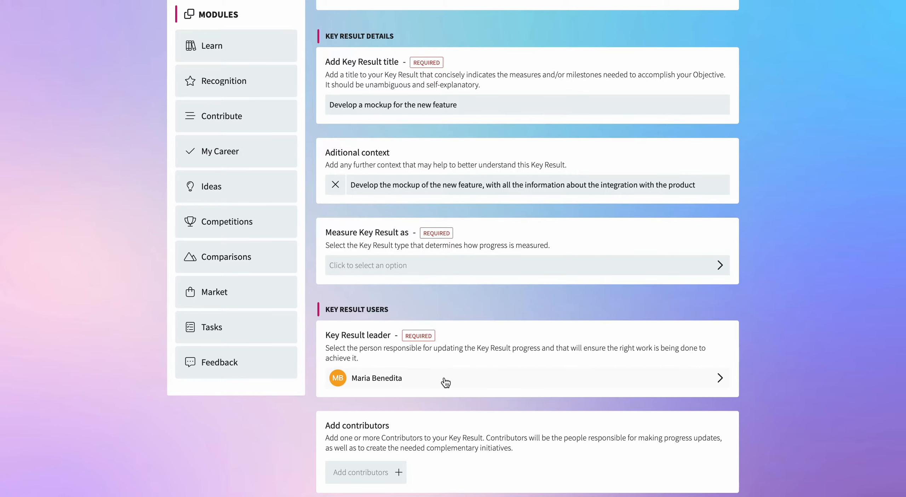
# Step: Measure the key result as Percentage (%) and set its target value to 100%
pyautogui.scroll(-4, 446, 382)
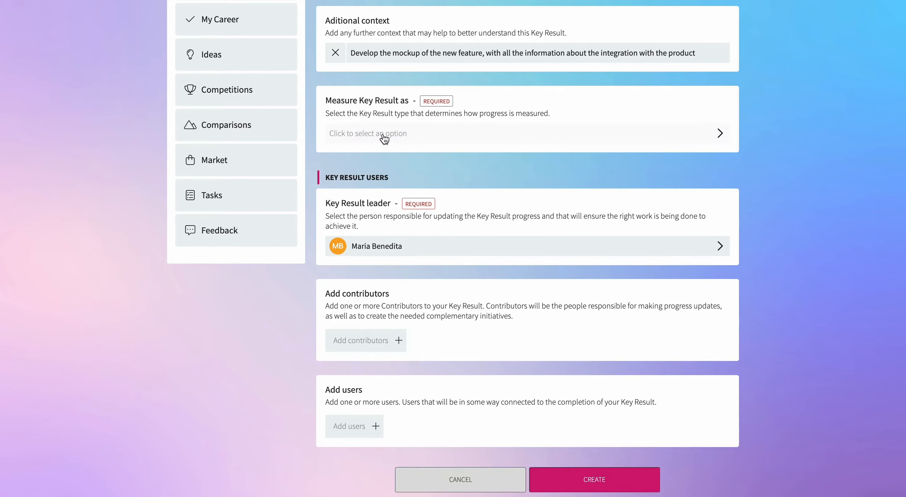
pyautogui.click(421, 141)
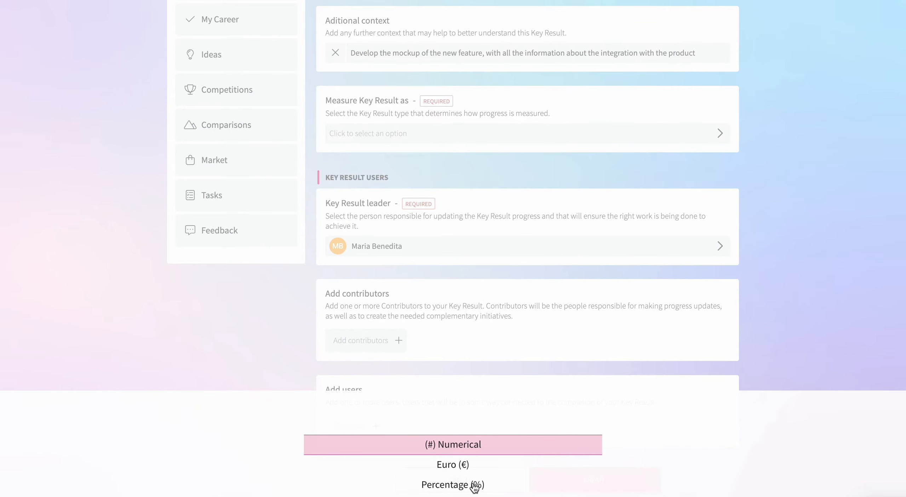
pyautogui.scroll(-2, 471, 488)
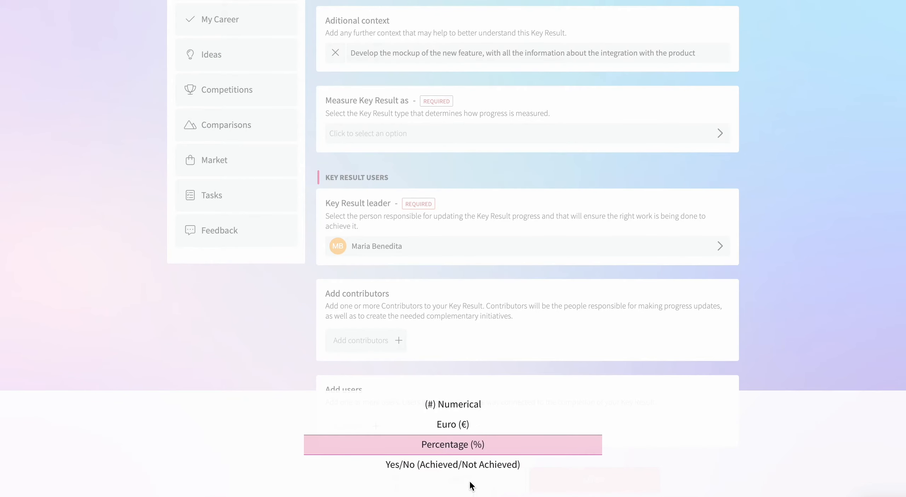
pyautogui.click(470, 454)
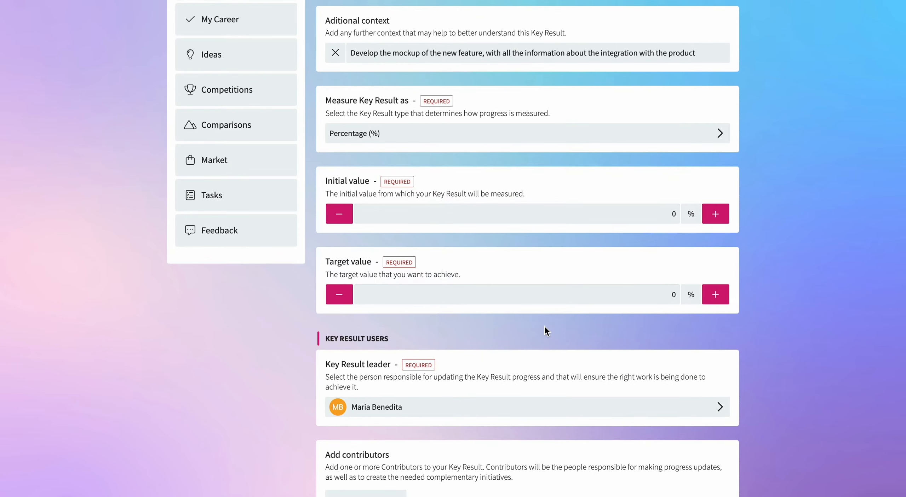
pyautogui.click(669, 294)
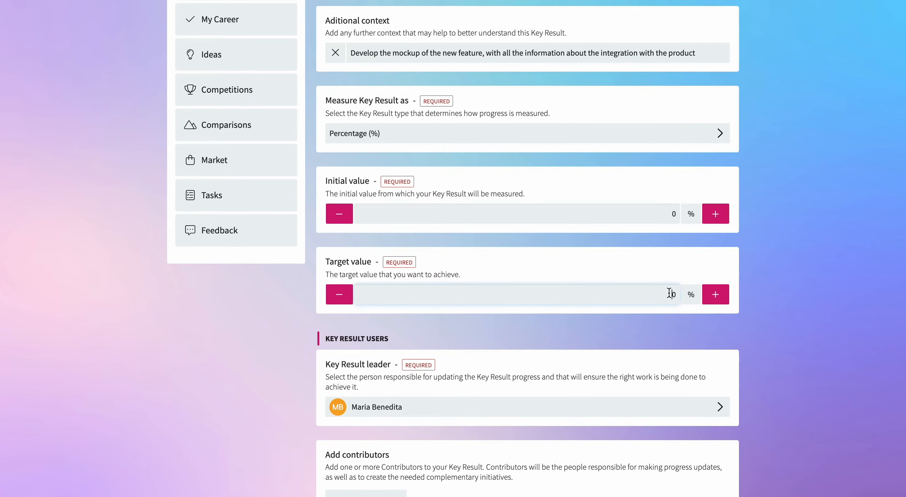
pyautogui.write('100')
pyautogui.click(663, 329)
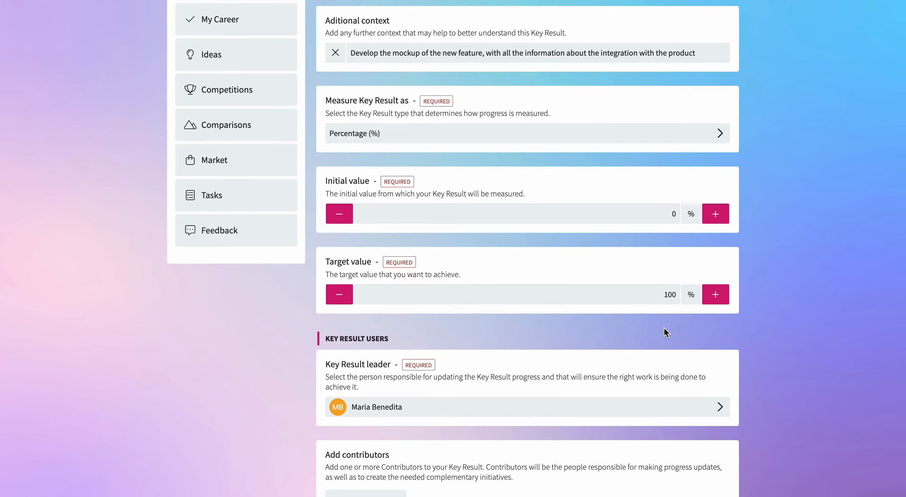
pyautogui.scroll(-5, 664, 328)
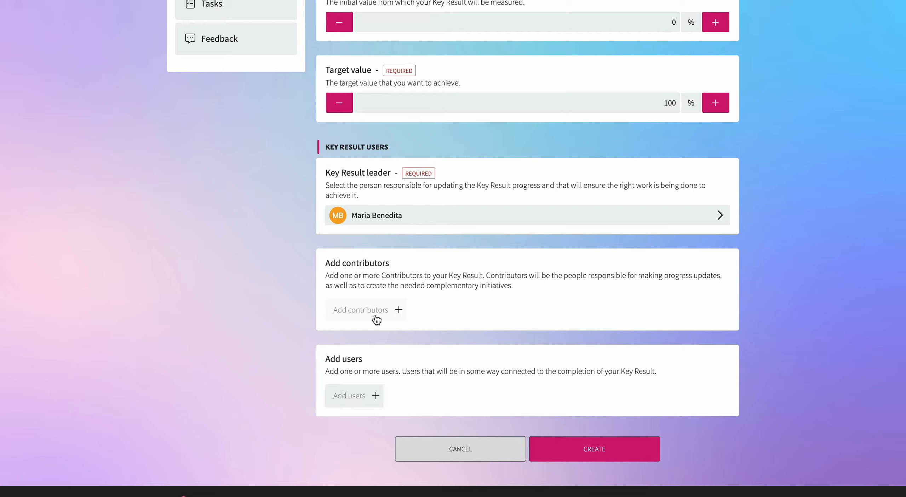
# Step: Add the first listed Beatle Project team member as a contributor and create the key result
pyautogui.click(376, 318)
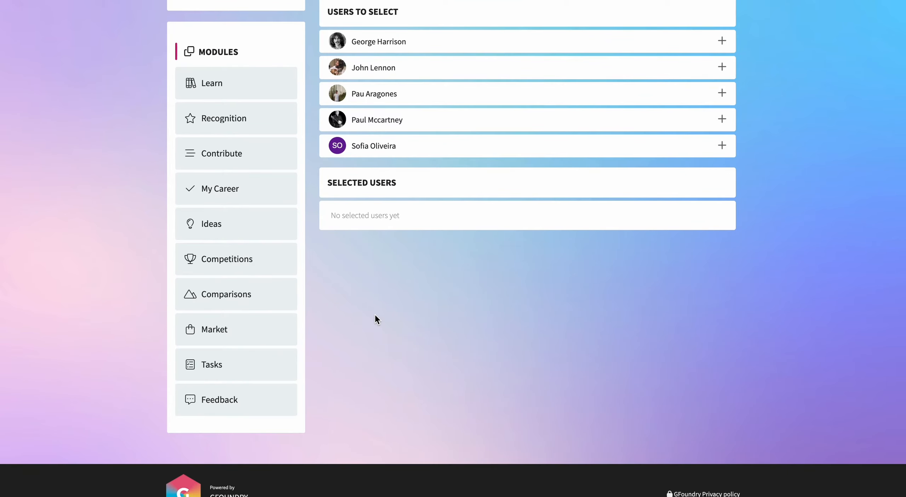
pyautogui.scroll(4, 374, 313)
pyautogui.scroll(3, 374, 315)
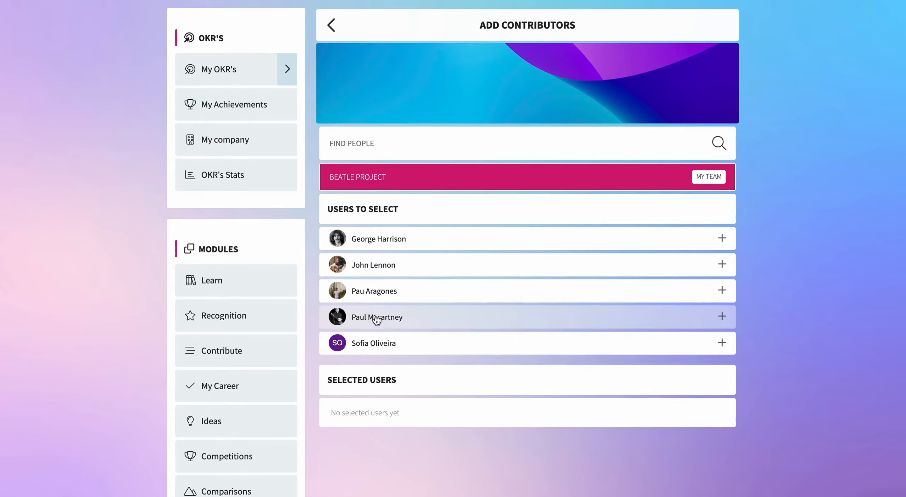
pyautogui.click(395, 261)
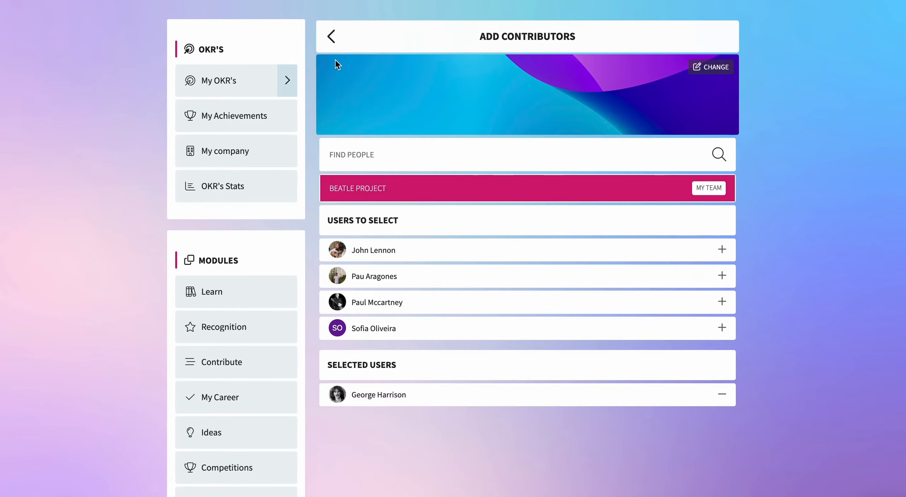
pyautogui.click(332, 40)
pyautogui.scroll(-10, 414, 264)
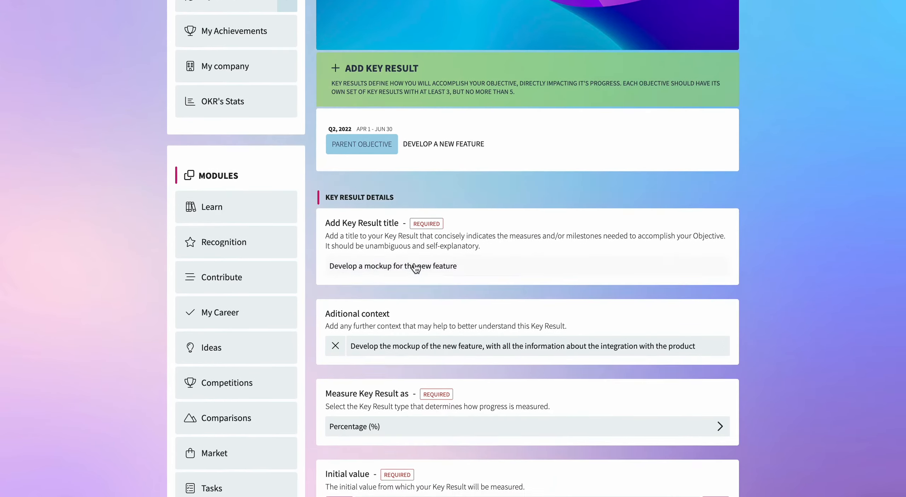
pyautogui.scroll(-5, 414, 264)
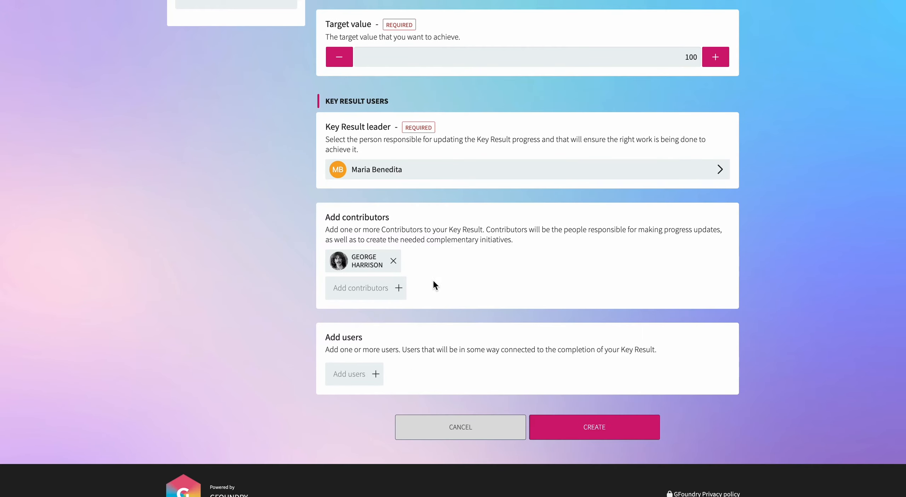
pyautogui.click(596, 433)
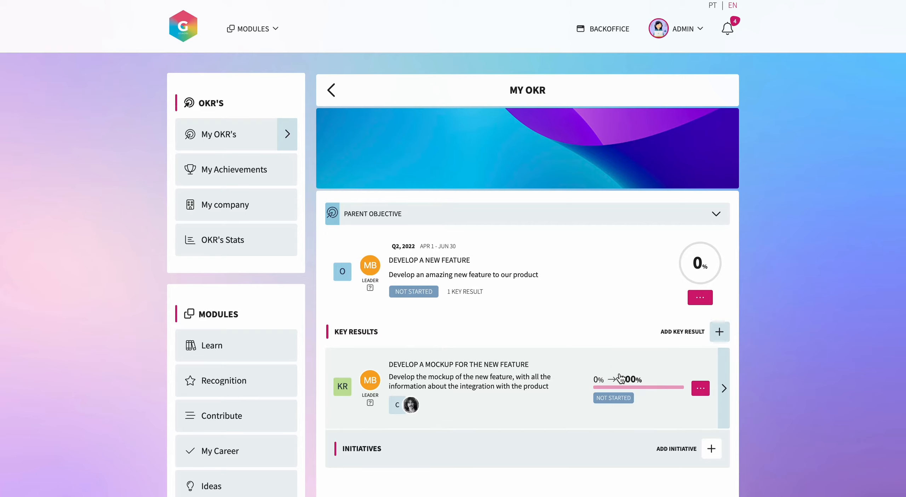
# Step: Open a new initiative for the "Develop a mockup for the new feature" key result and review the form's fields
pyautogui.click(705, 451)
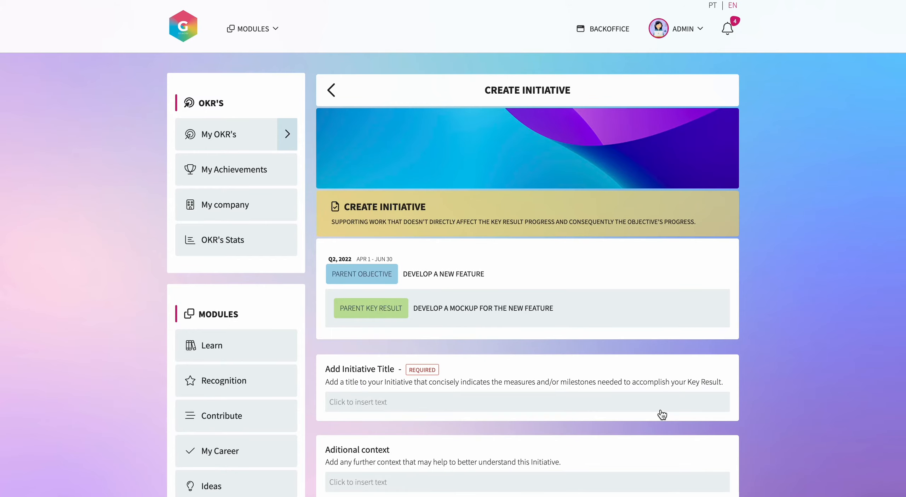
pyautogui.scroll(-3, 655, 406)
pyautogui.scroll(-5, 655, 404)
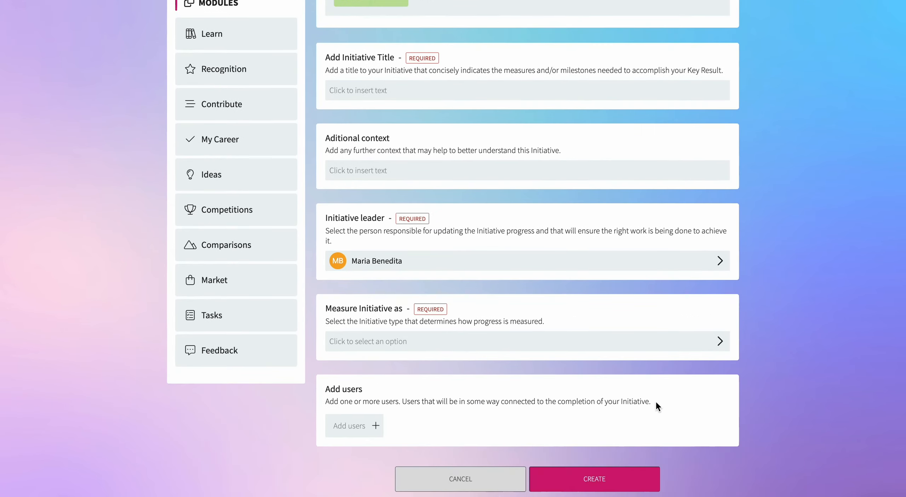
pyautogui.scroll(8, 655, 403)
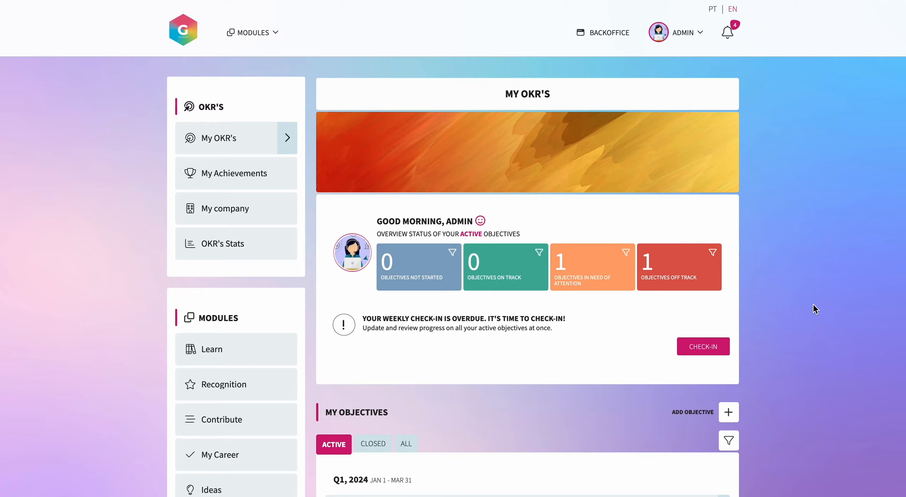
# Step: Open the progress update for the "Increase followers on LinkedIn" key result in the "Improve our social media presence" objective
pyautogui.scroll(-6, 813, 304)
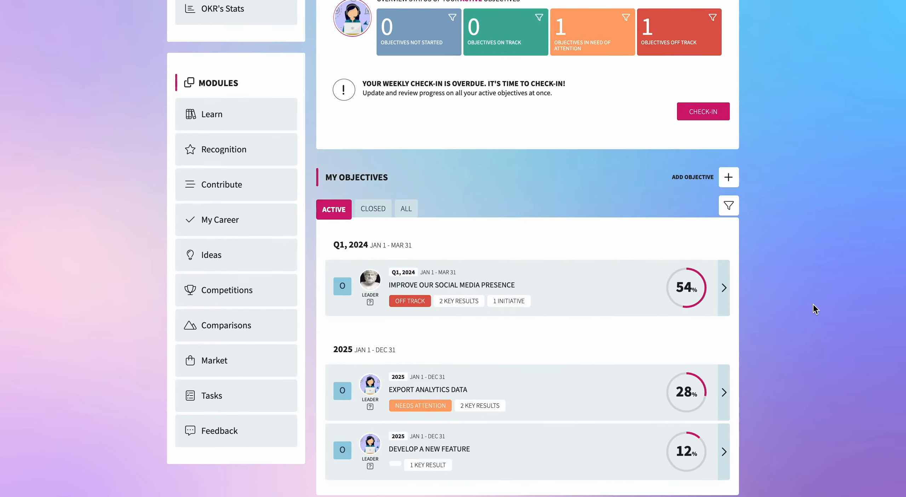
pyautogui.scroll(-1, 812, 305)
pyautogui.click(655, 263)
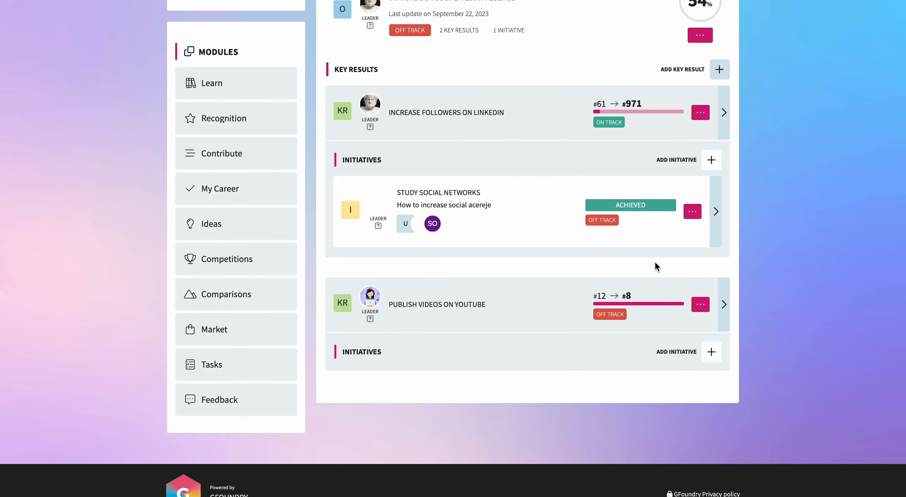
pyautogui.scroll(3, 783, 287)
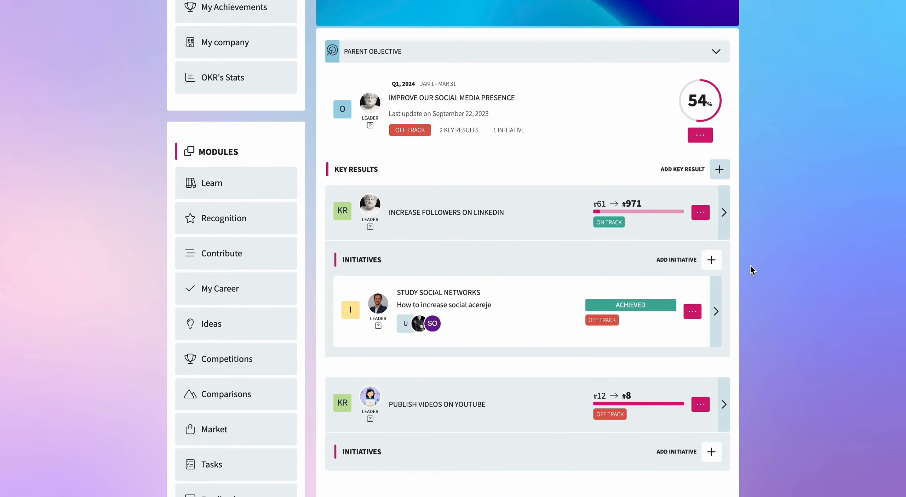
pyautogui.click(701, 213)
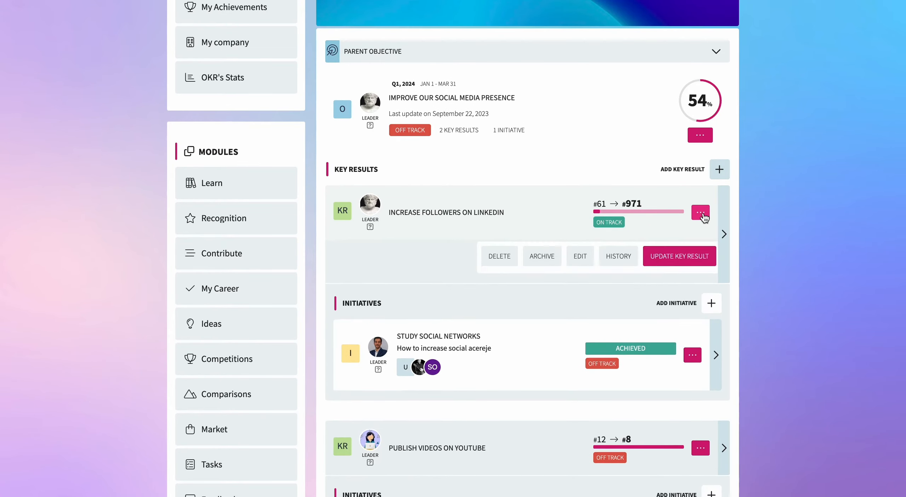
pyautogui.click(680, 260)
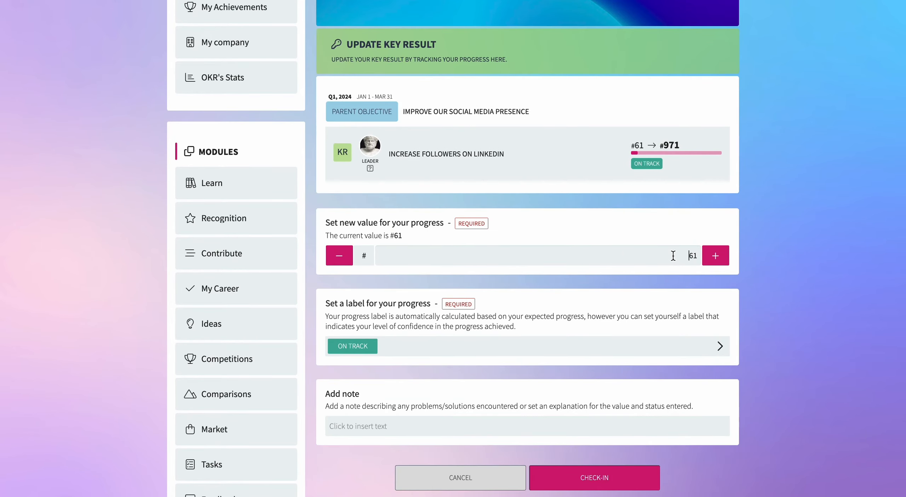
# Step: Set the key result's new progress value to 1800 and its progress label to On Track
pyautogui.click(673, 255)
pyautogui.write('1800')
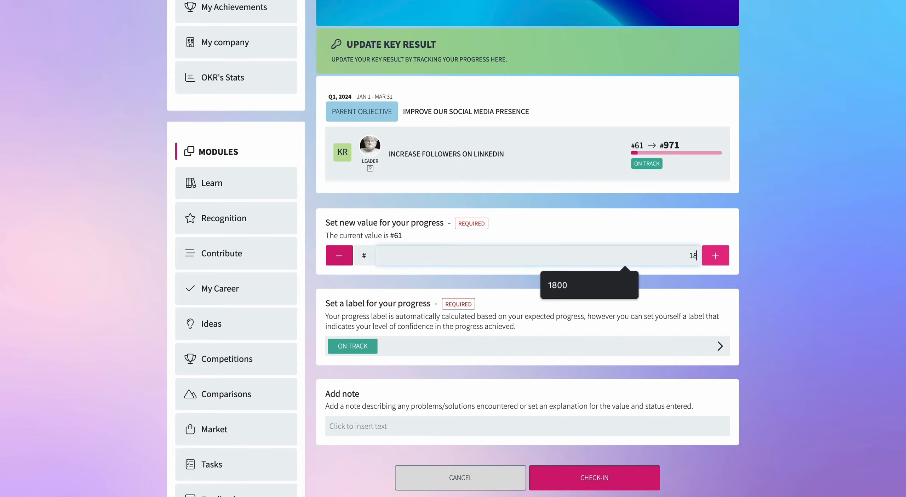
pyautogui.click(767, 267)
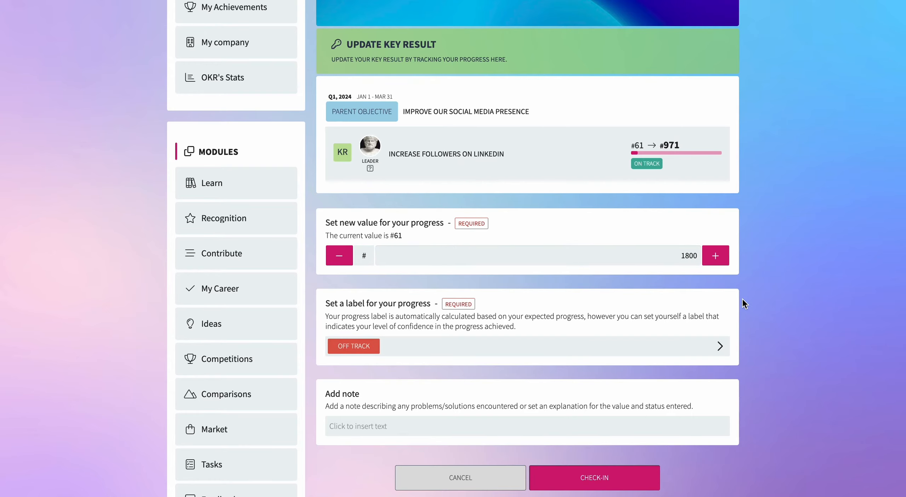
pyautogui.click(647, 348)
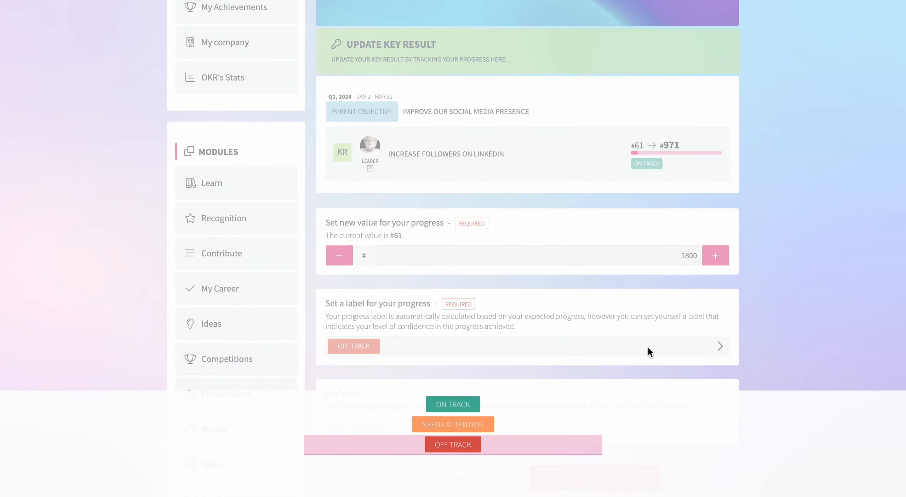
pyautogui.click(470, 406)
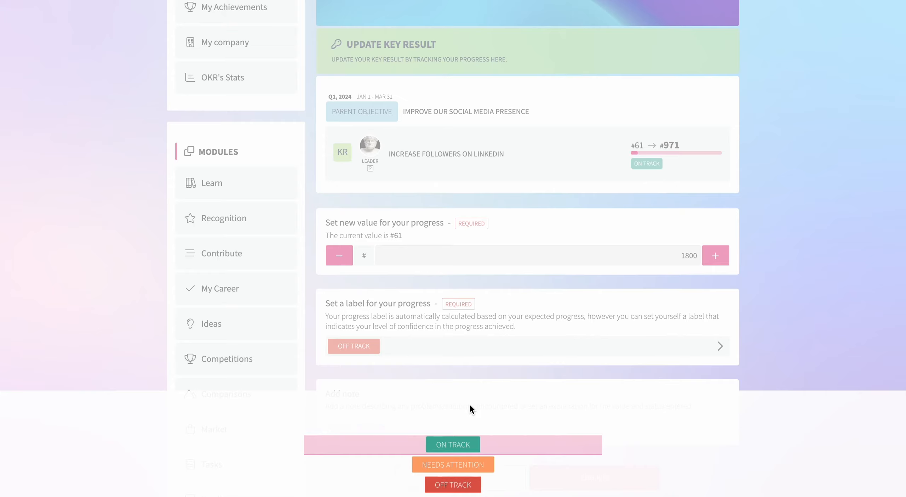
pyautogui.click(461, 443)
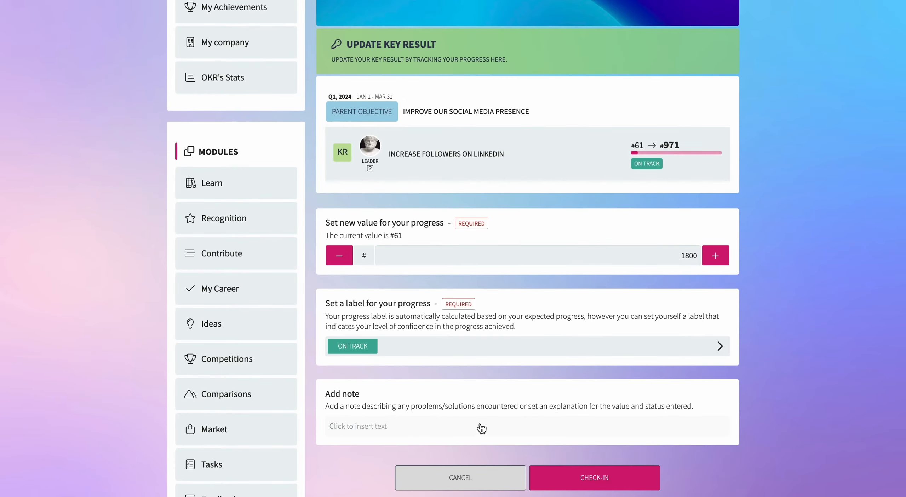
# Step: Add the note "1800 new followers" to the progress update and submit the check-in
pyautogui.click(459, 434)
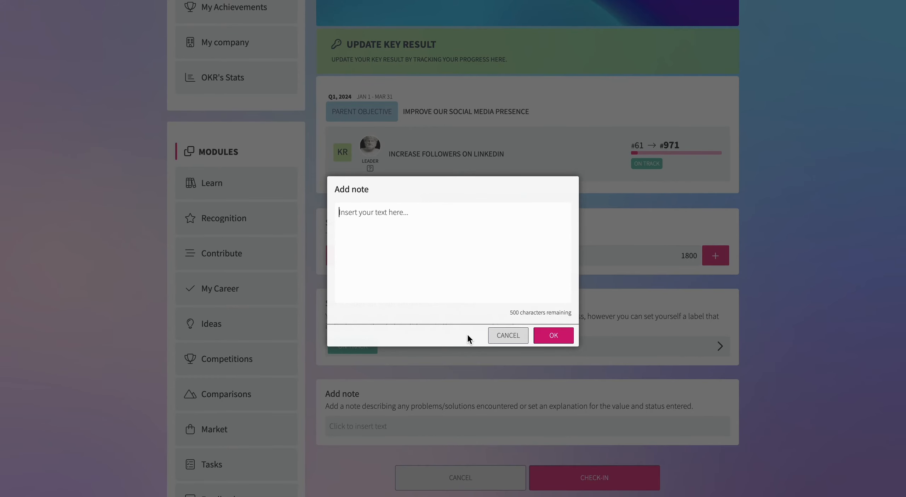
pyautogui.write('1800 new followers')
pyautogui.click(551, 334)
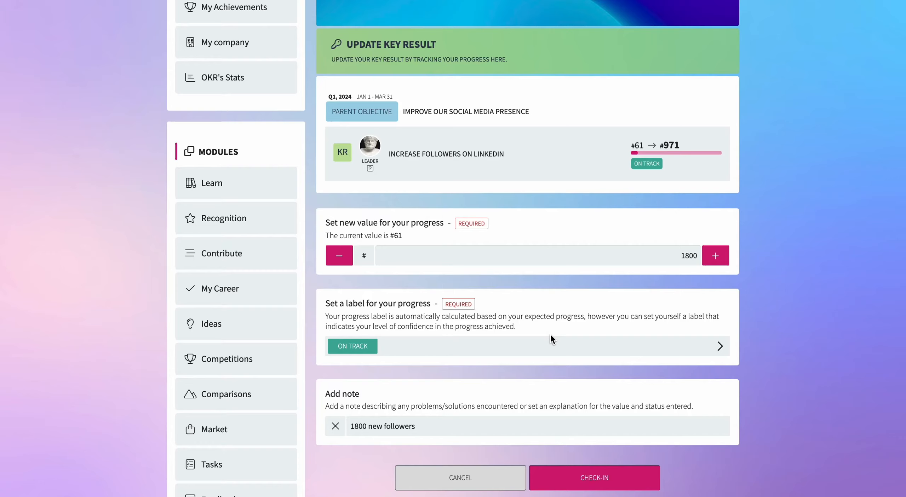
pyautogui.click(583, 478)
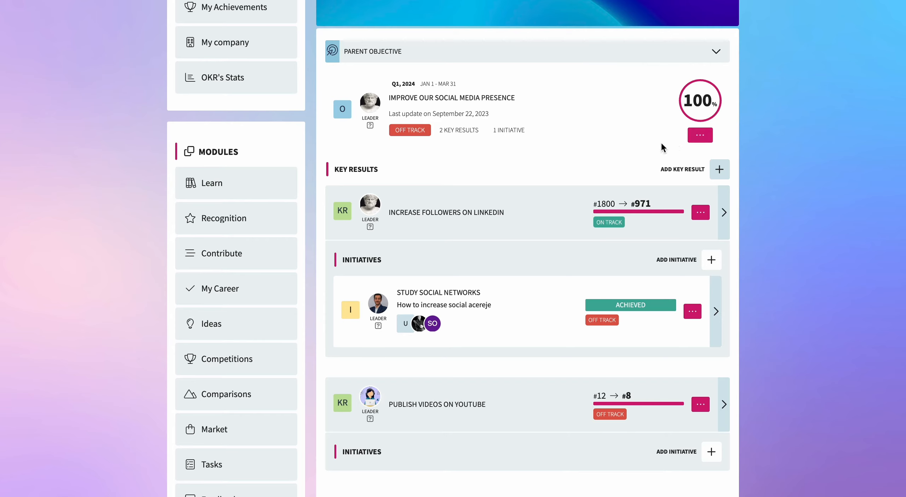
# Step: View the history of the "Increase followers on LinkedIn" key result, including its progress over time and logged updates
pyautogui.click(700, 213)
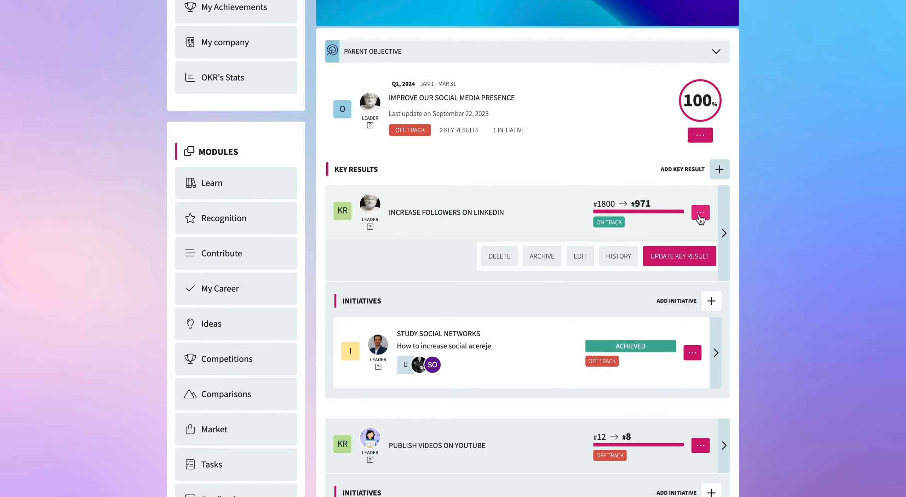
pyautogui.click(618, 257)
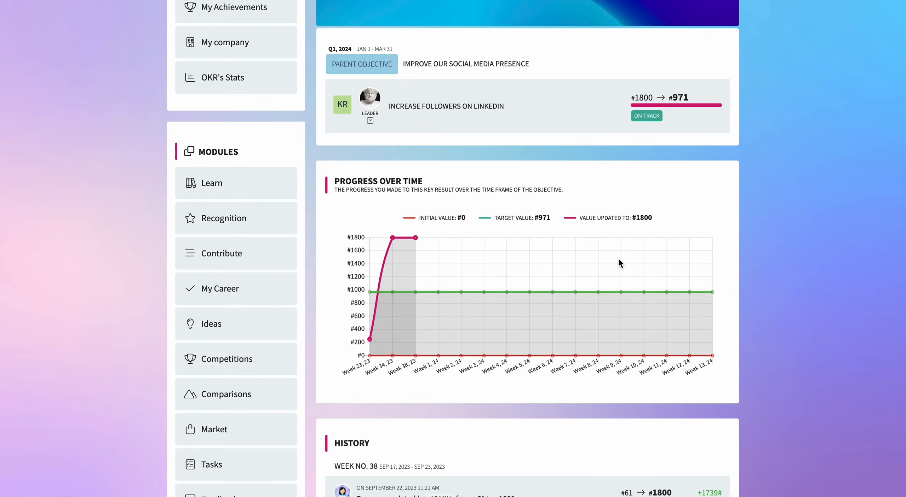
pyautogui.scroll(-1, 619, 260)
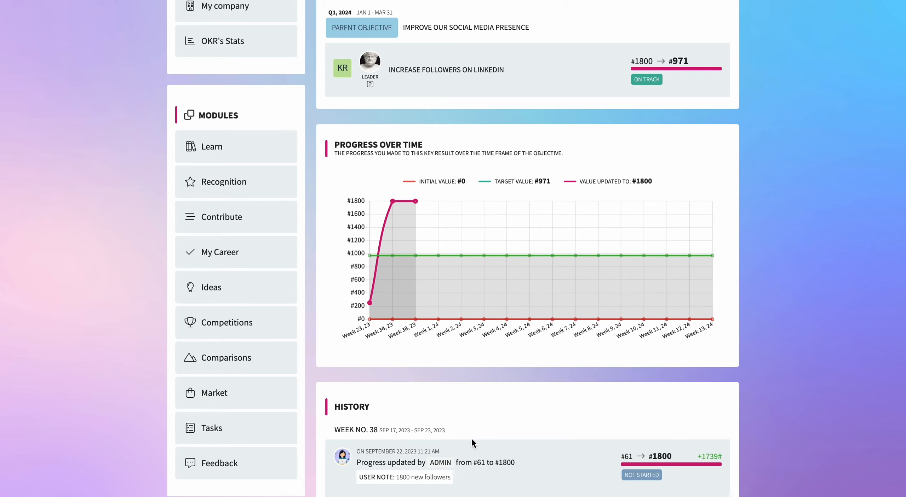
pyautogui.scroll(5, 471, 440)
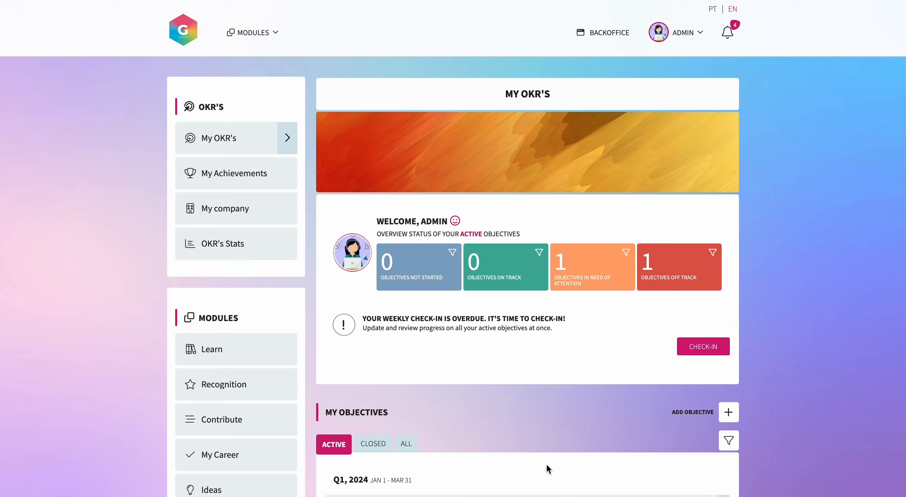
# Step: Open the weekly check-in and review the check-in form for "Develop the mockup for the feature", then return to the pending list
pyautogui.click(695, 343)
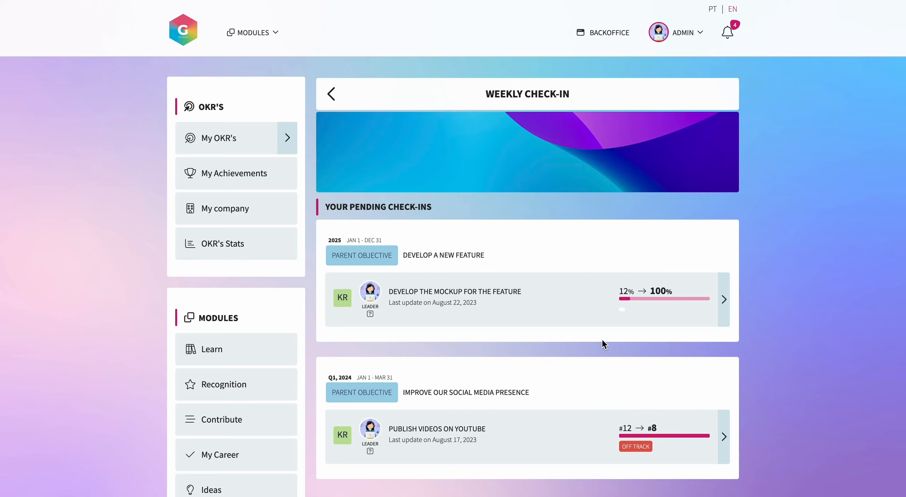
pyautogui.click(598, 297)
pyautogui.scroll(-3, 599, 297)
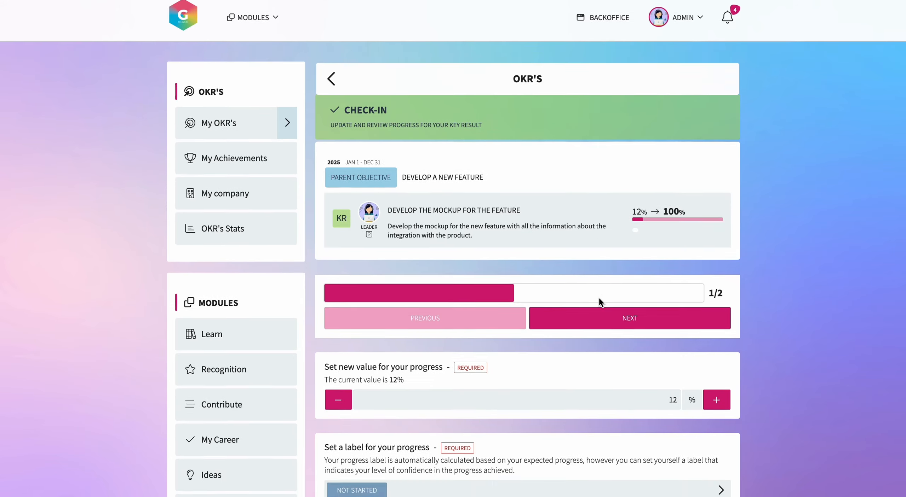
pyautogui.scroll(-4, 599, 300)
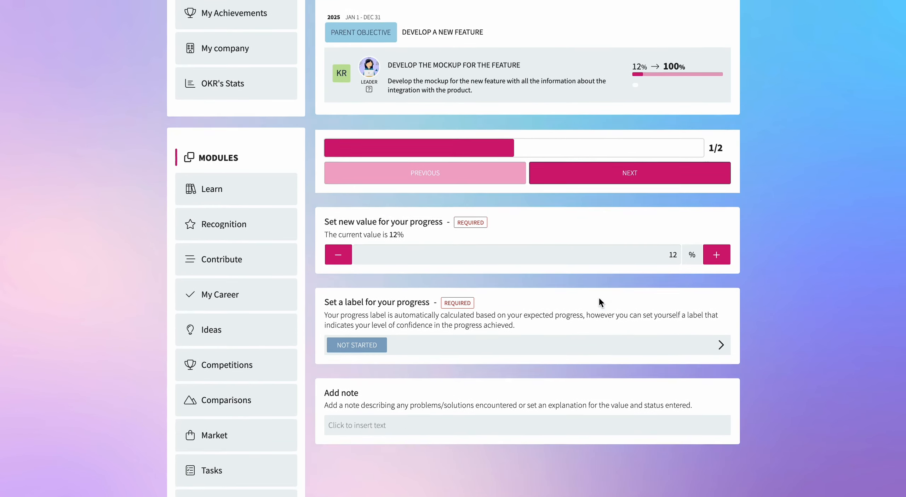
pyautogui.scroll(5, 599, 300)
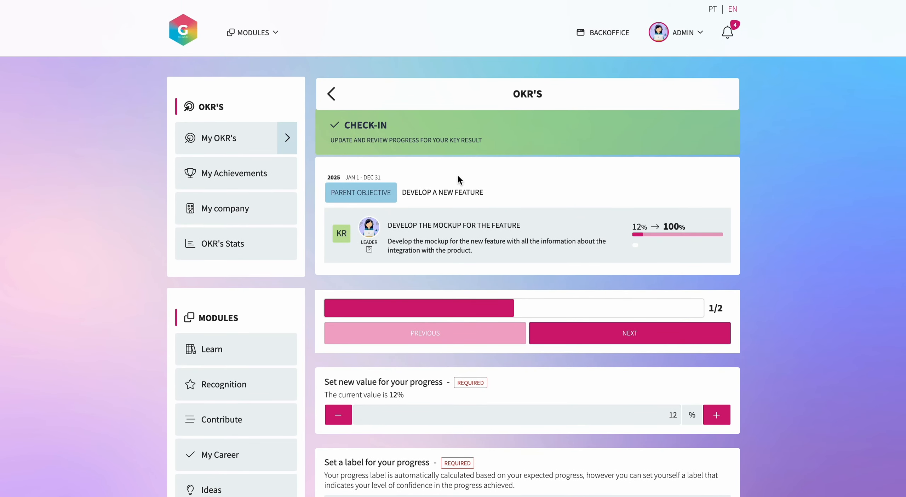
pyautogui.click(331, 94)
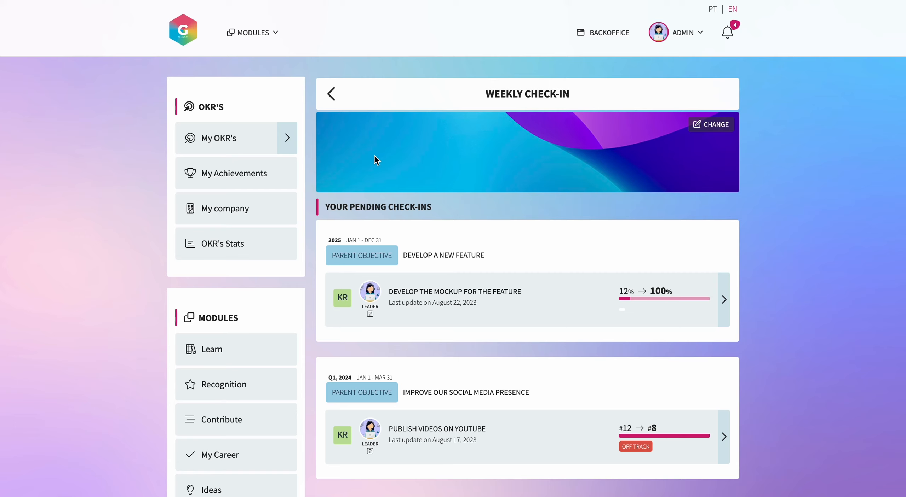
# Step: Return to the My OKR's overview and show the timeframe and progress status filters for the objectives
pyautogui.click(285, 140)
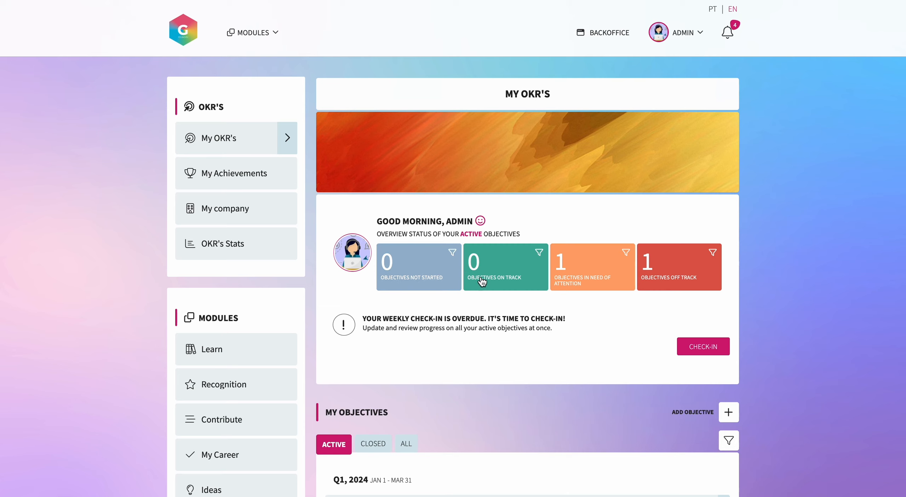
pyautogui.scroll(-1, 703, 434)
pyautogui.click(728, 366)
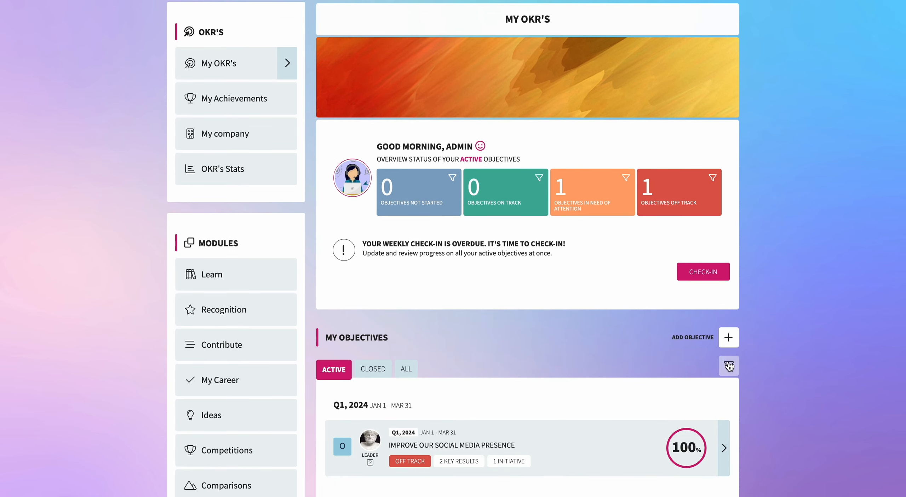
pyautogui.scroll(-2, 728, 366)
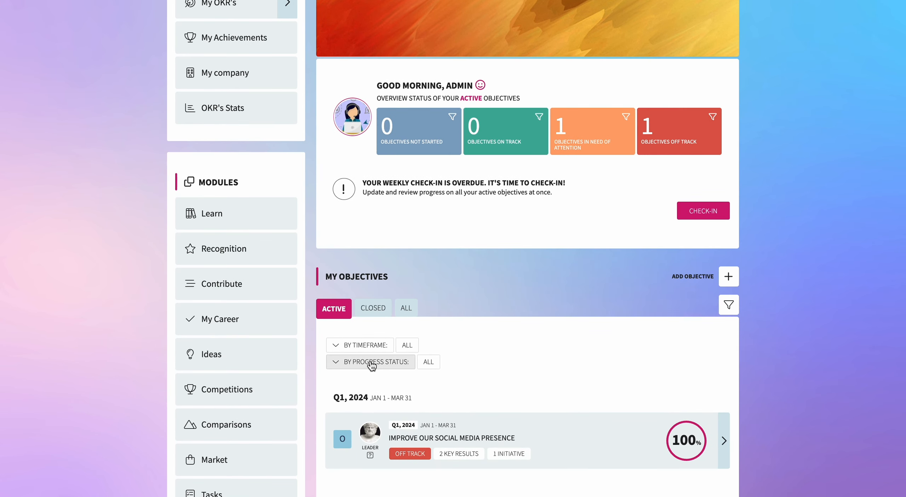